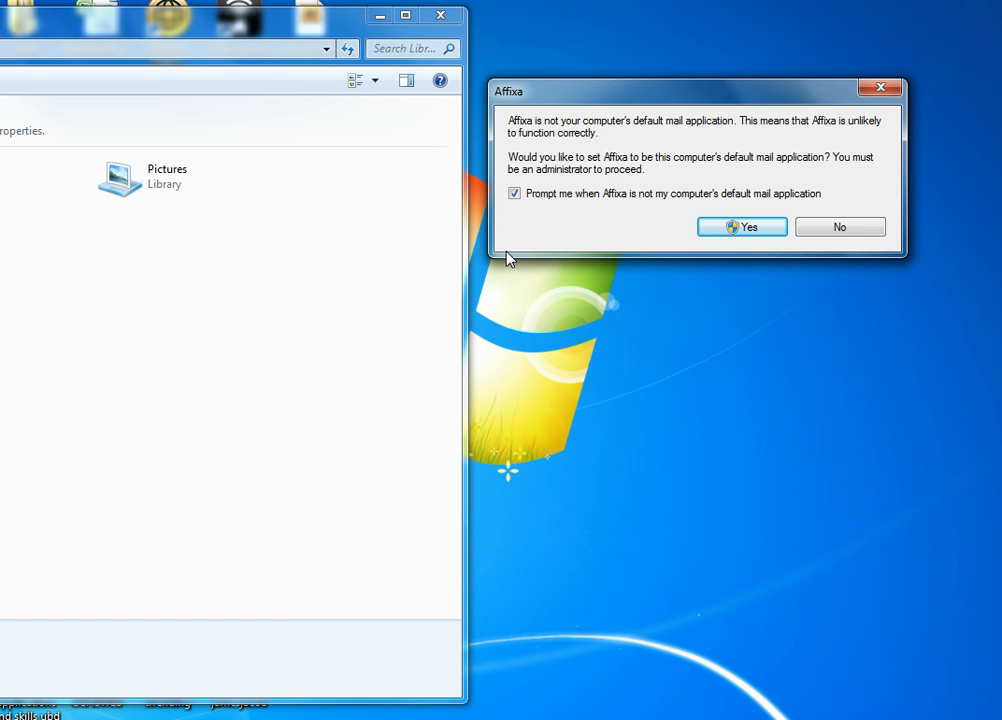
# Step: Make Affixa the default mail application and allow its setup through the Webroot firewall
pyautogui.moveTo(685, 105); pyautogui.dragTo(687, 130)
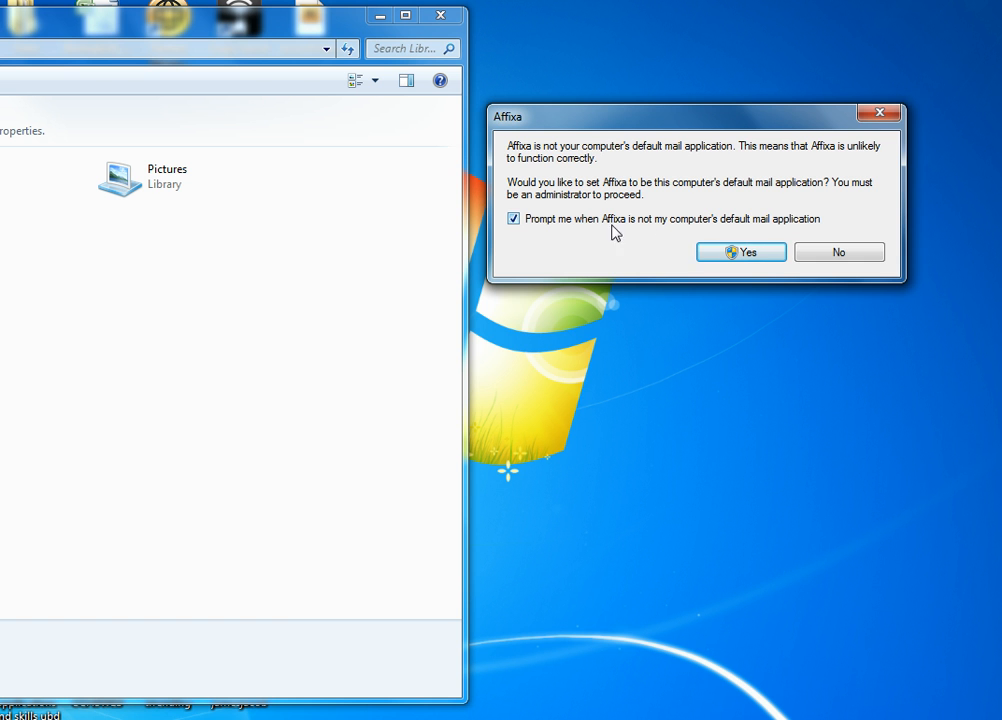
pyautogui.click(743, 254)
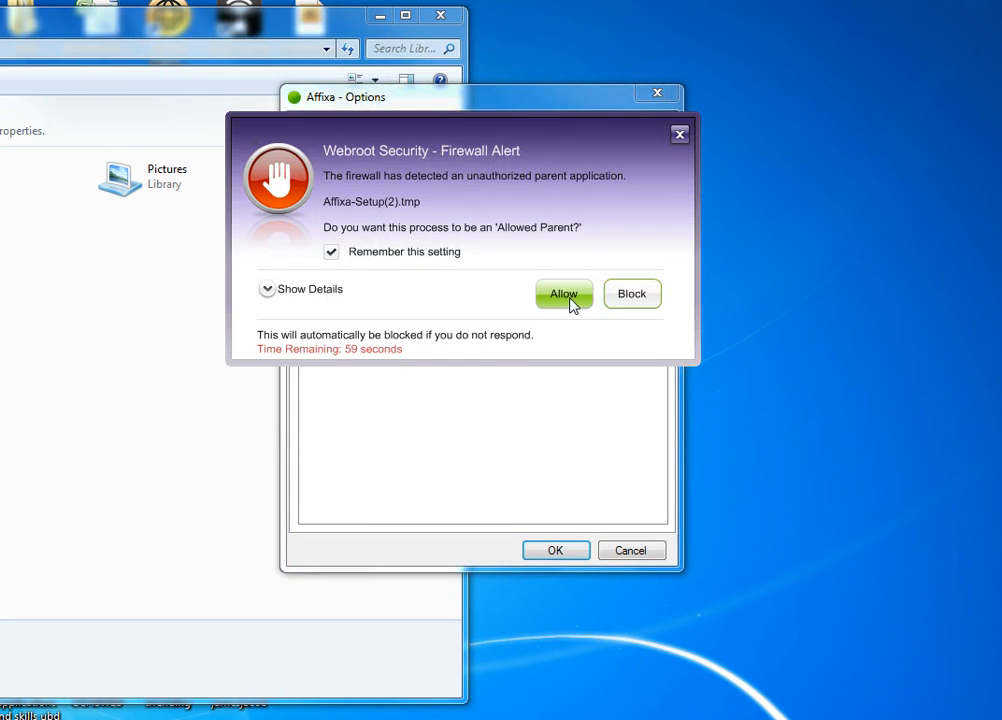
pyautogui.click(570, 297)
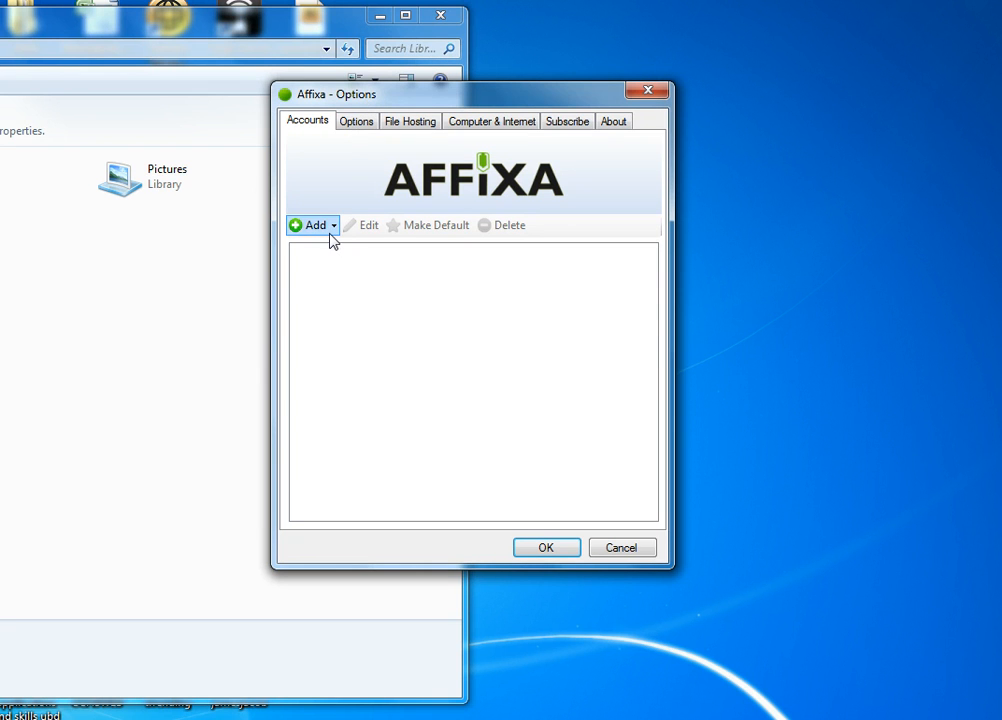
# Step: Add a new Gmail account from the Accounts tab and move its settings form aside
pyautogui.click(330, 232)
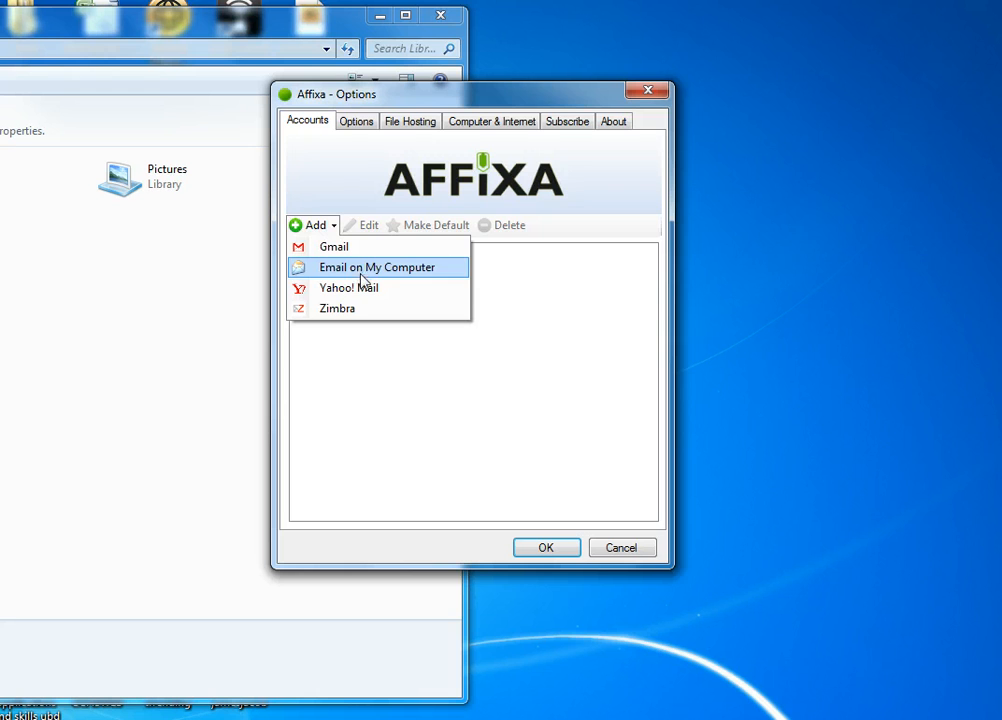
pyautogui.click(372, 249)
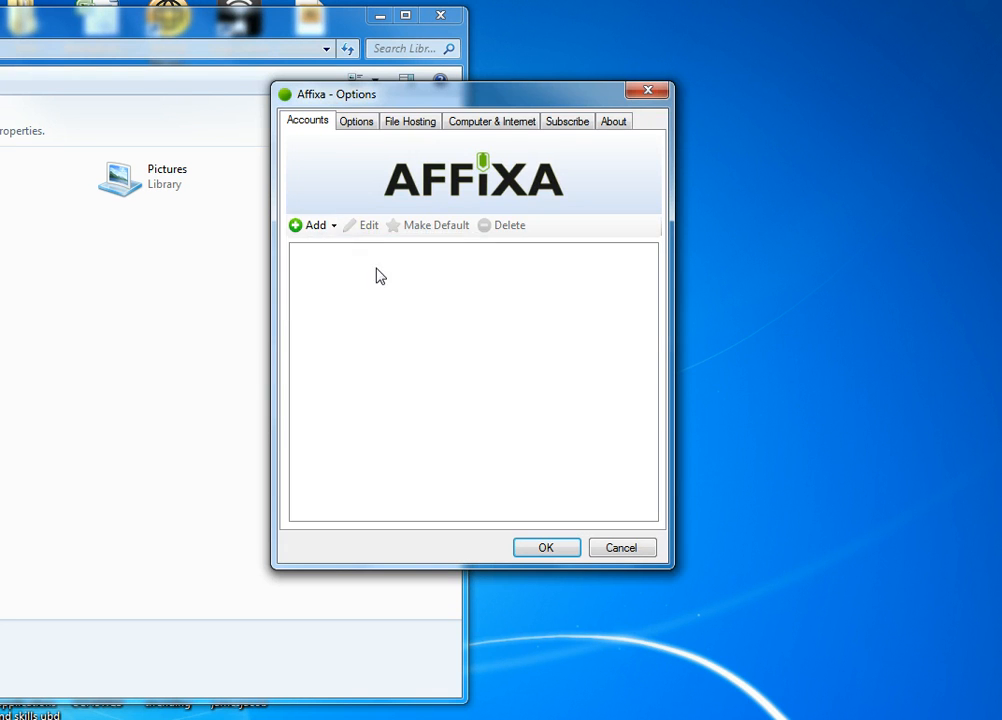
pyautogui.moveTo(468, 127); pyautogui.dragTo(407, 181)
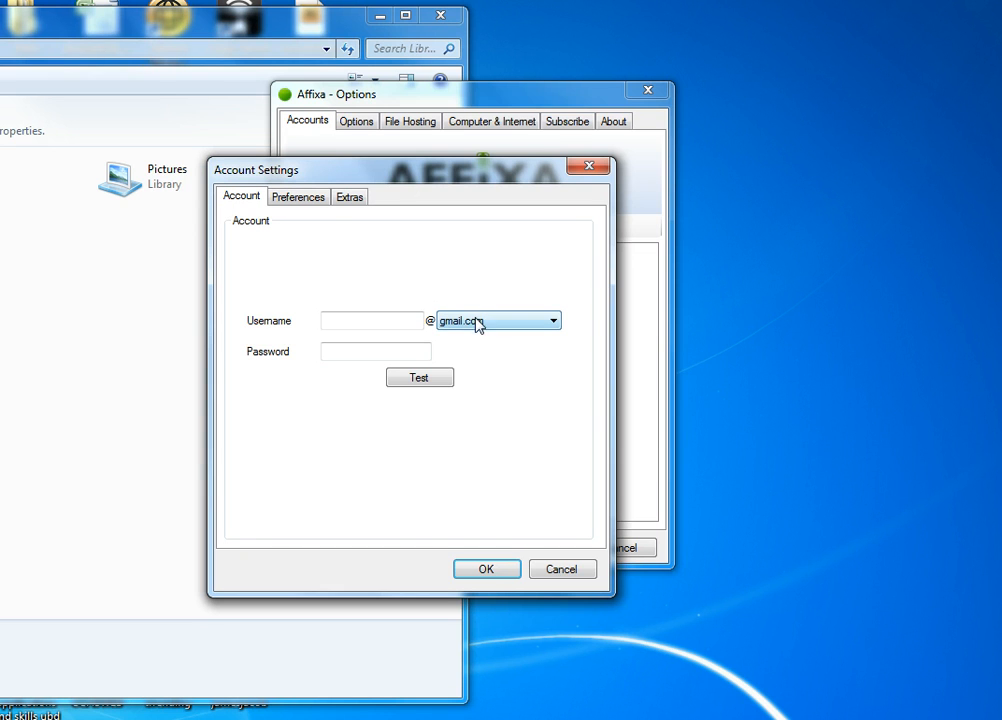
# Step: Choose Google Apps Domain, then enter the account username and the ignatius.edu domain
pyautogui.click(534, 326)
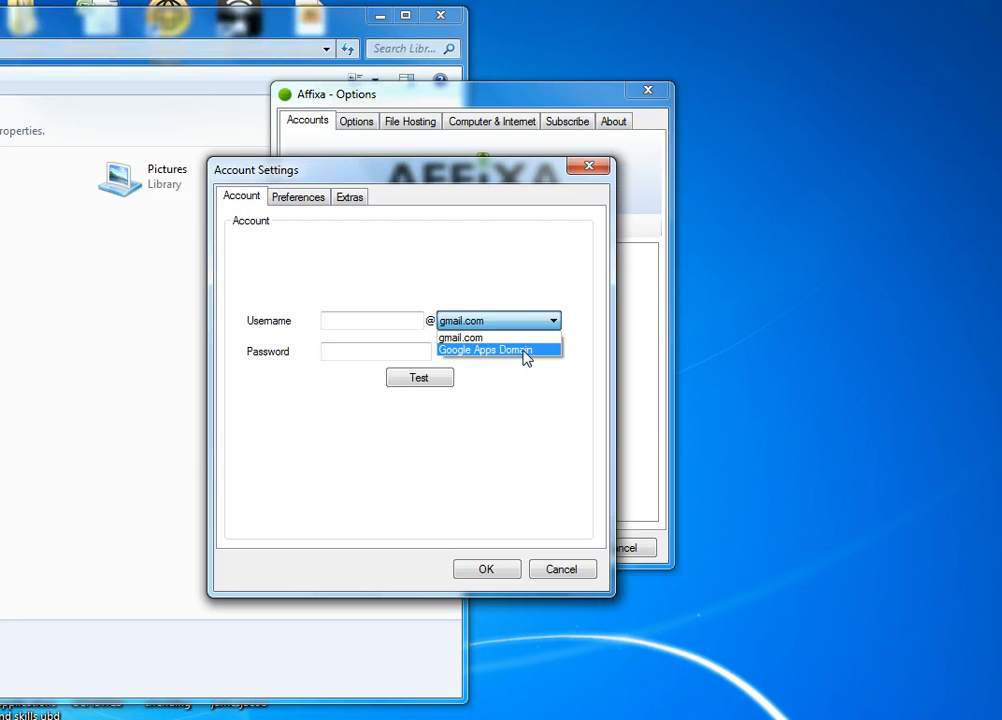
pyautogui.click(526, 351)
pyautogui.click(348, 325)
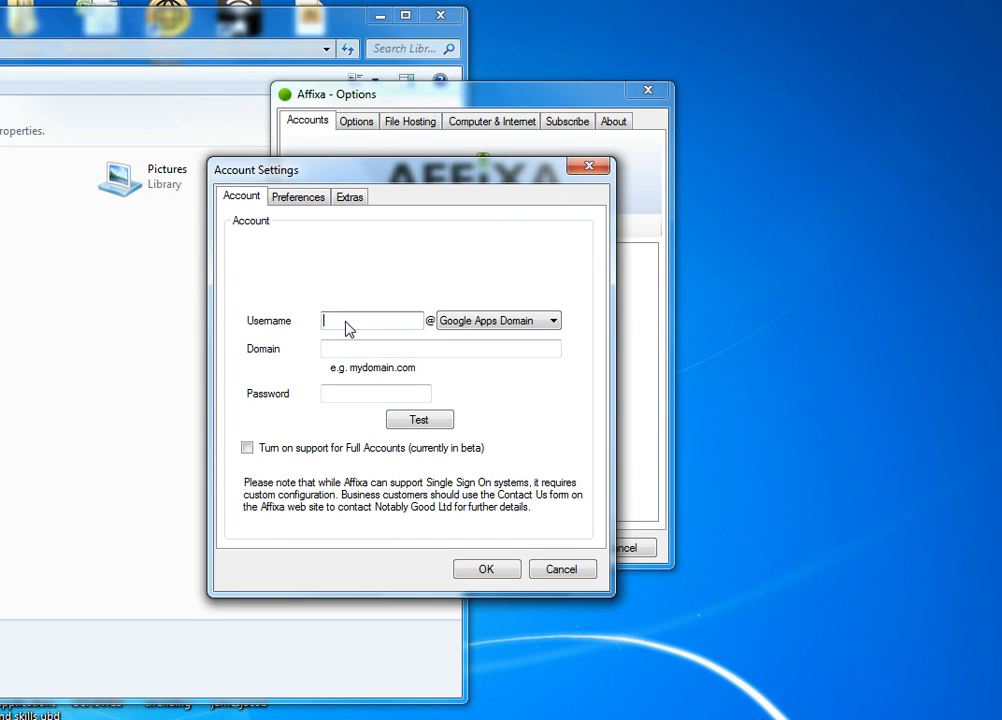
pyautogui.press('Tab')
pyautogui.write('ignatius.edu')
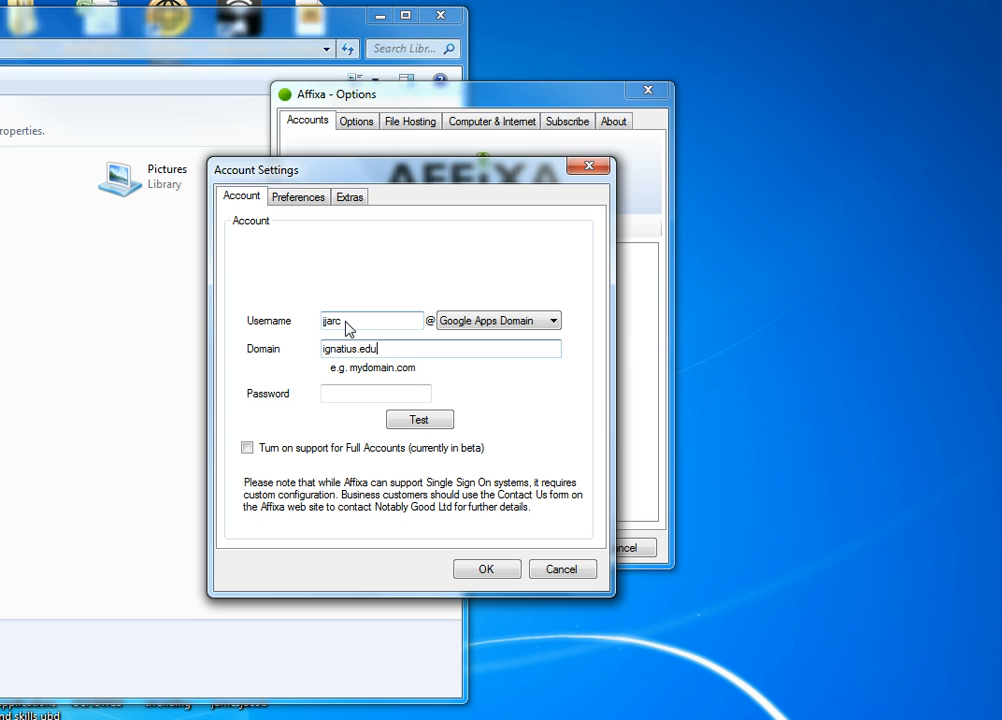
pyautogui.press('Tab')
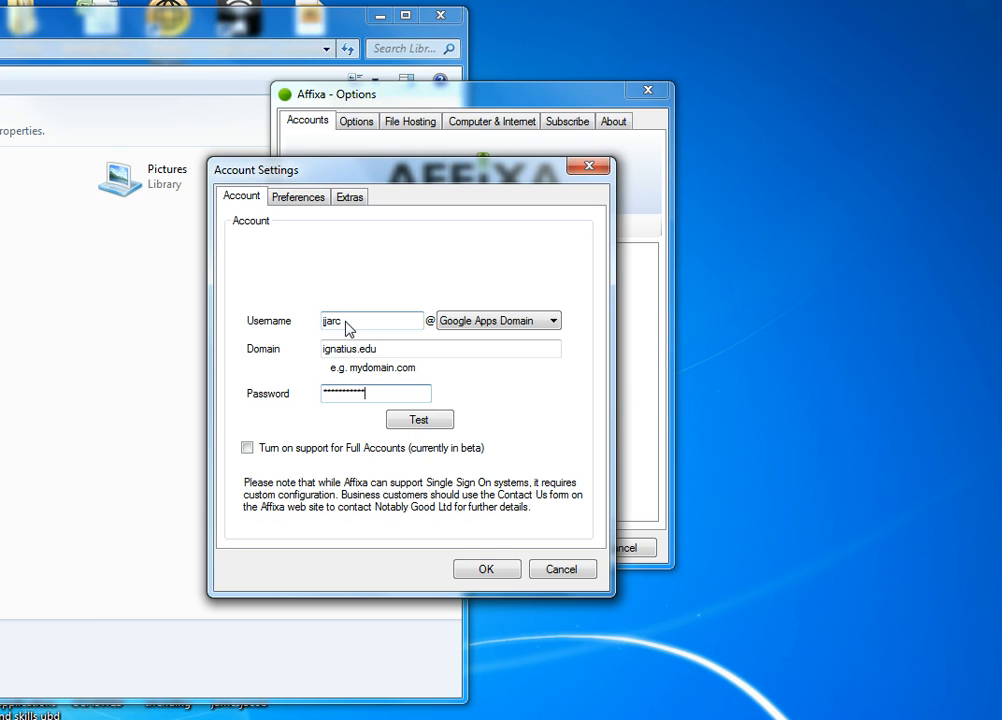
# Step: Test the account details successfully and keep Google Apps Domain as the account type
pyautogui.click(405, 424)
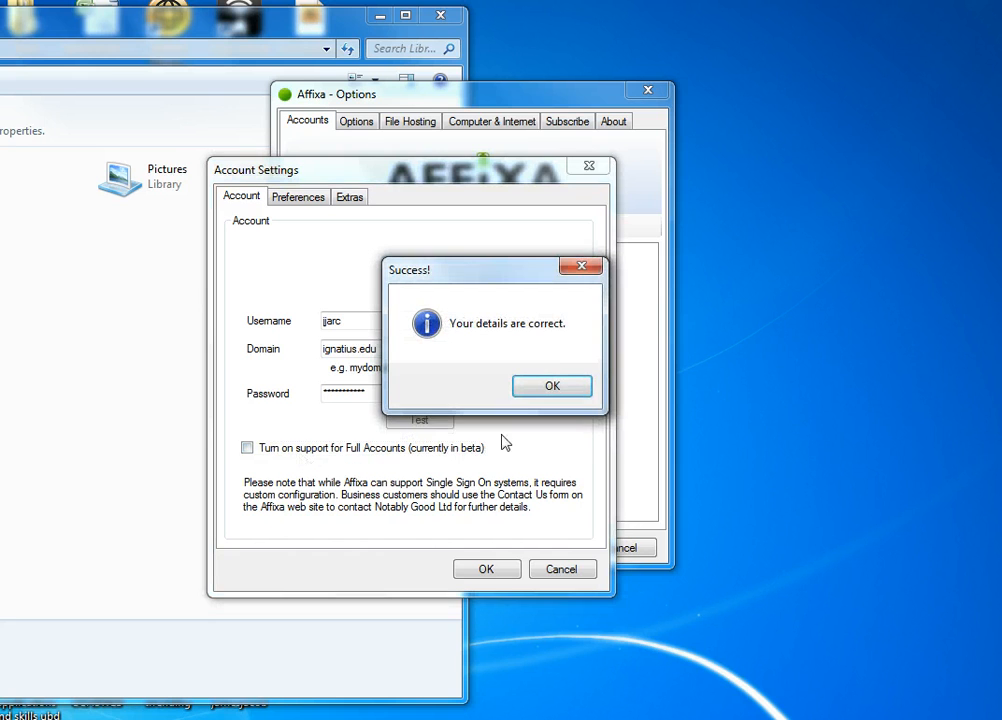
pyautogui.click(548, 387)
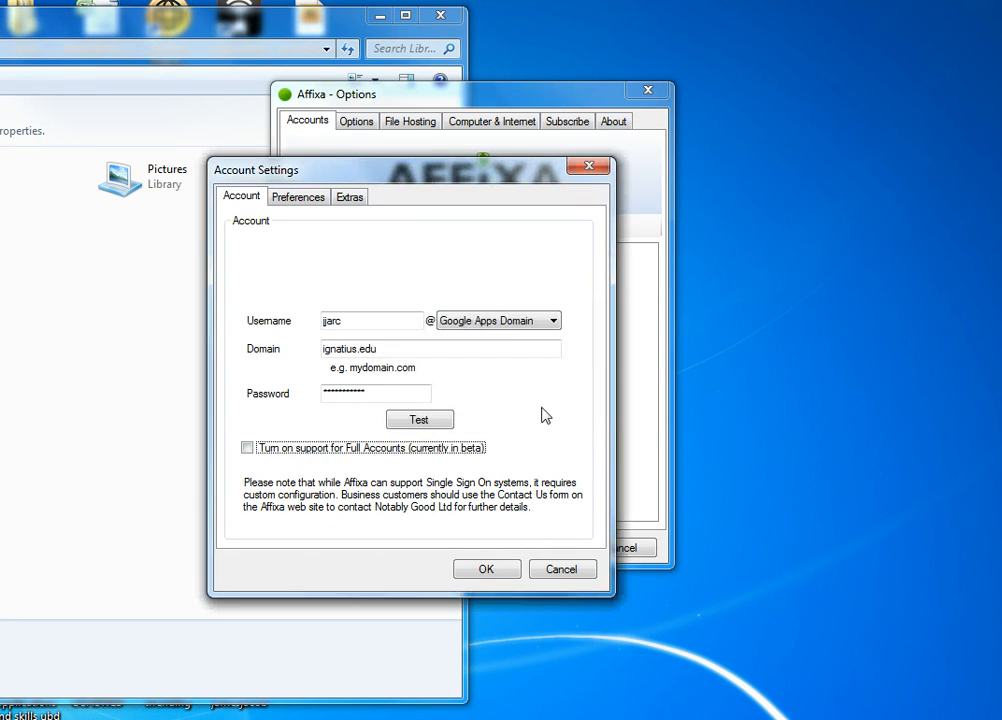
pyautogui.click(503, 321)
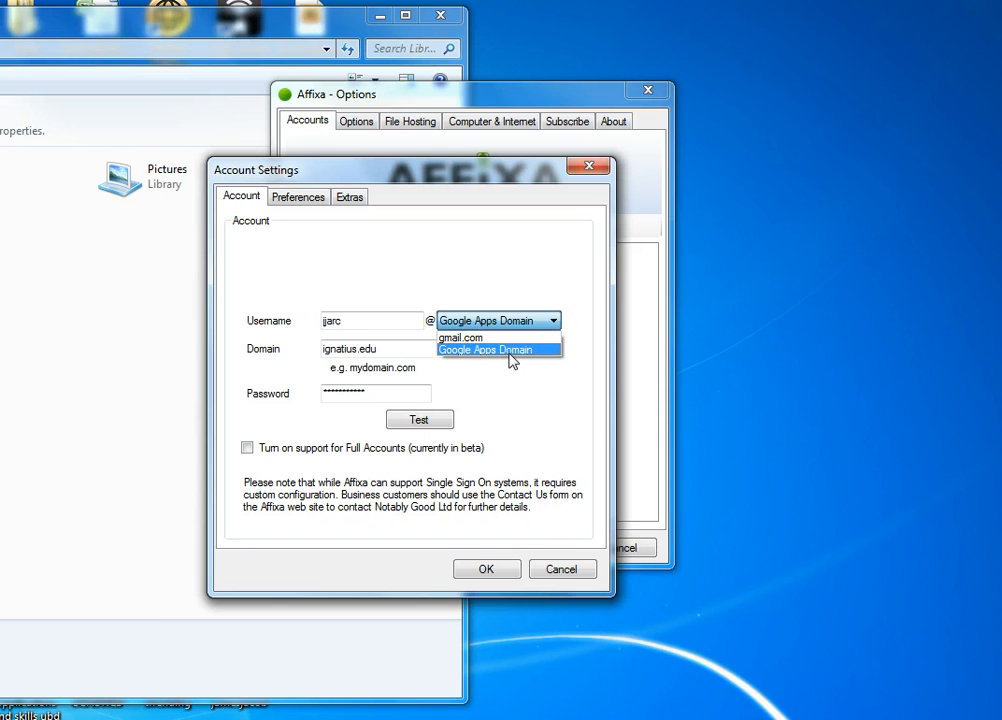
pyautogui.click(512, 360)
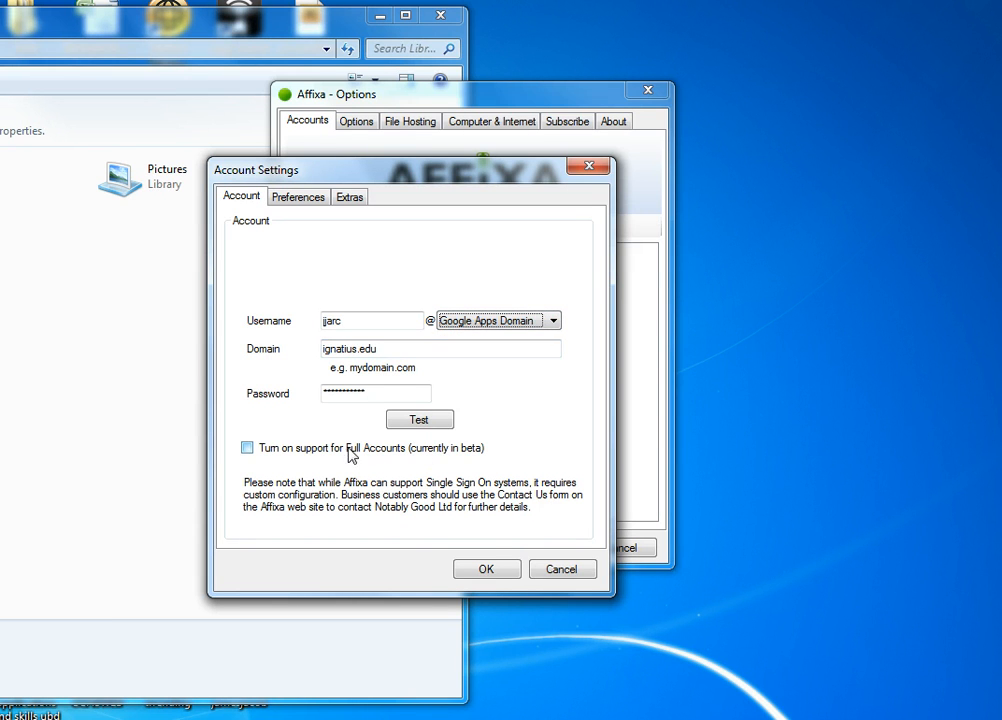
pyautogui.click(297, 202)
# Step: Tick 'Launch Gmail after creating a draft message', check Extras, and save the account
pyautogui.click(285, 246)
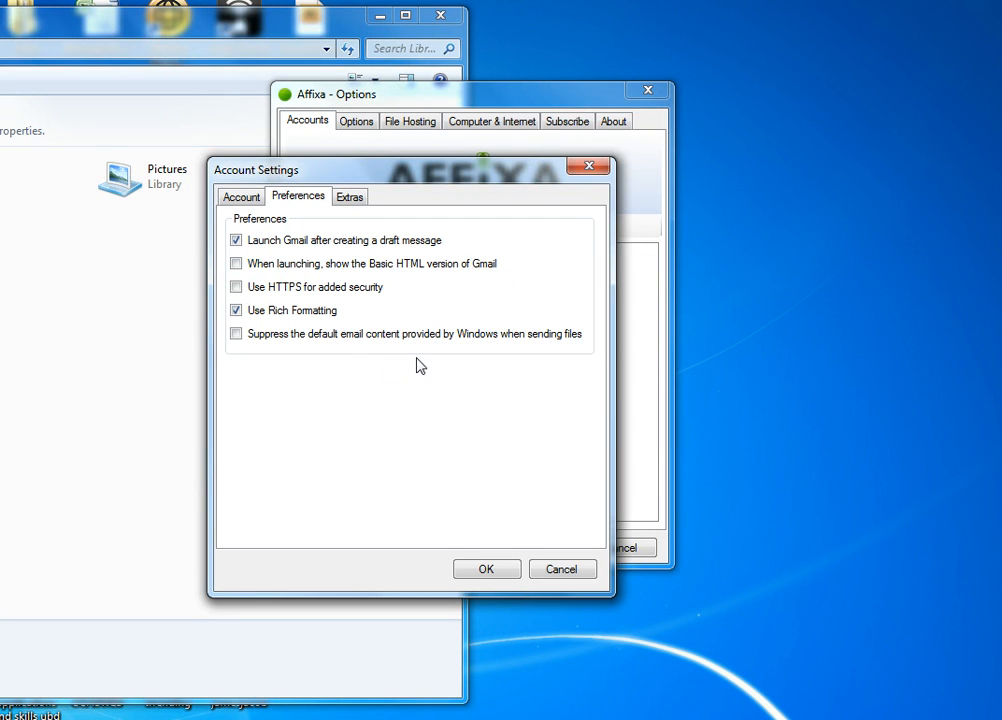
pyautogui.click(352, 196)
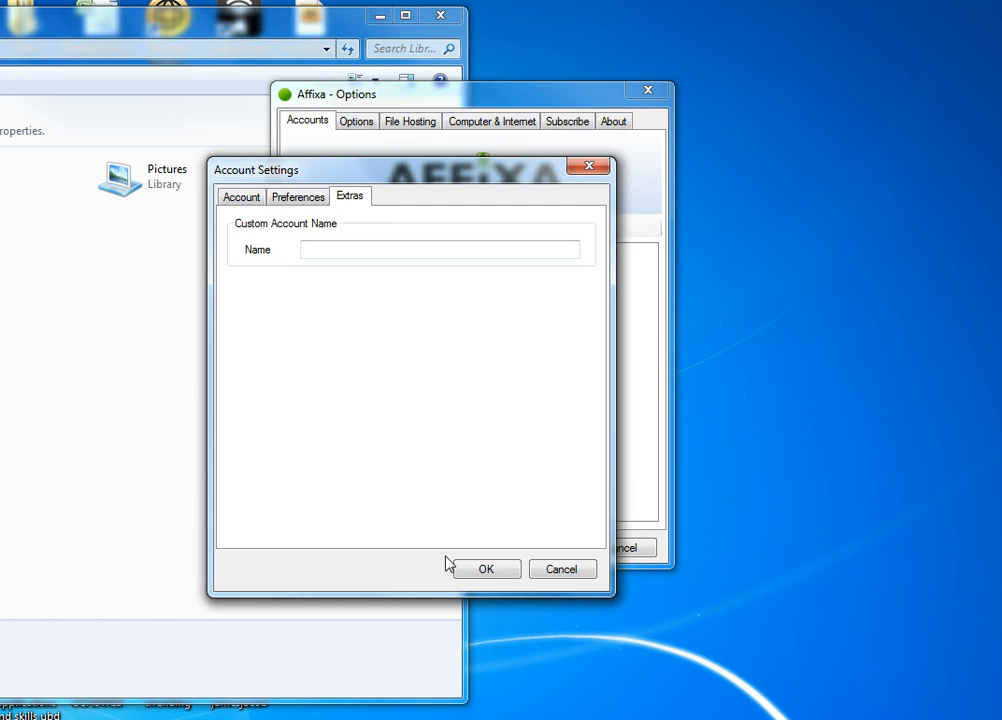
pyautogui.click(476, 570)
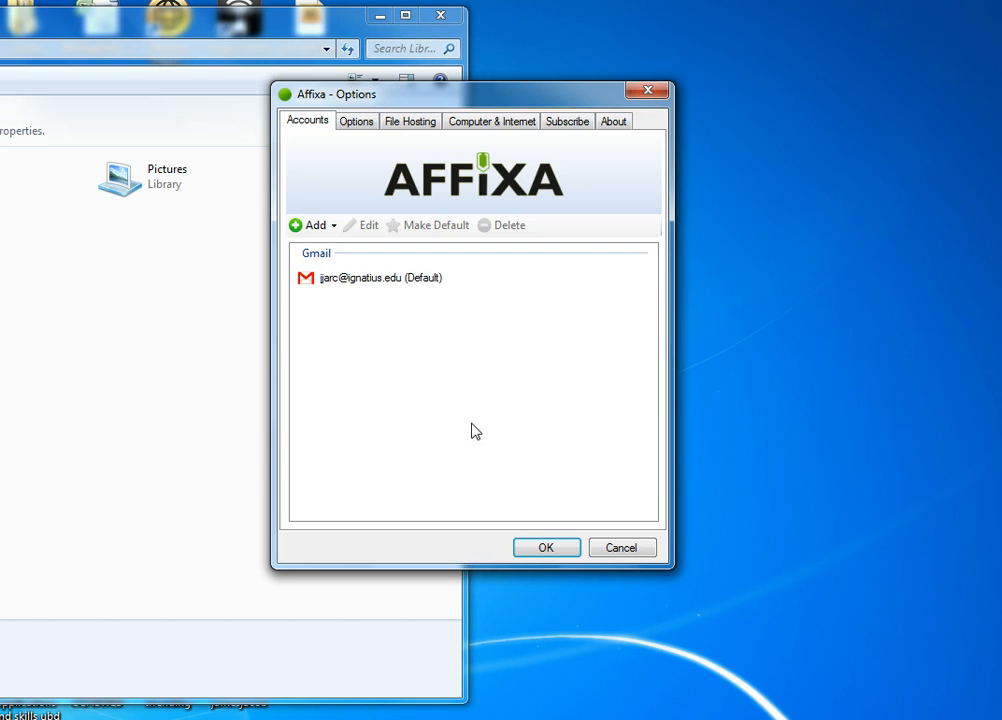
# Step: Look over the general Options and File Hosting tabs, then close Options keeping the account
pyautogui.click(357, 121)
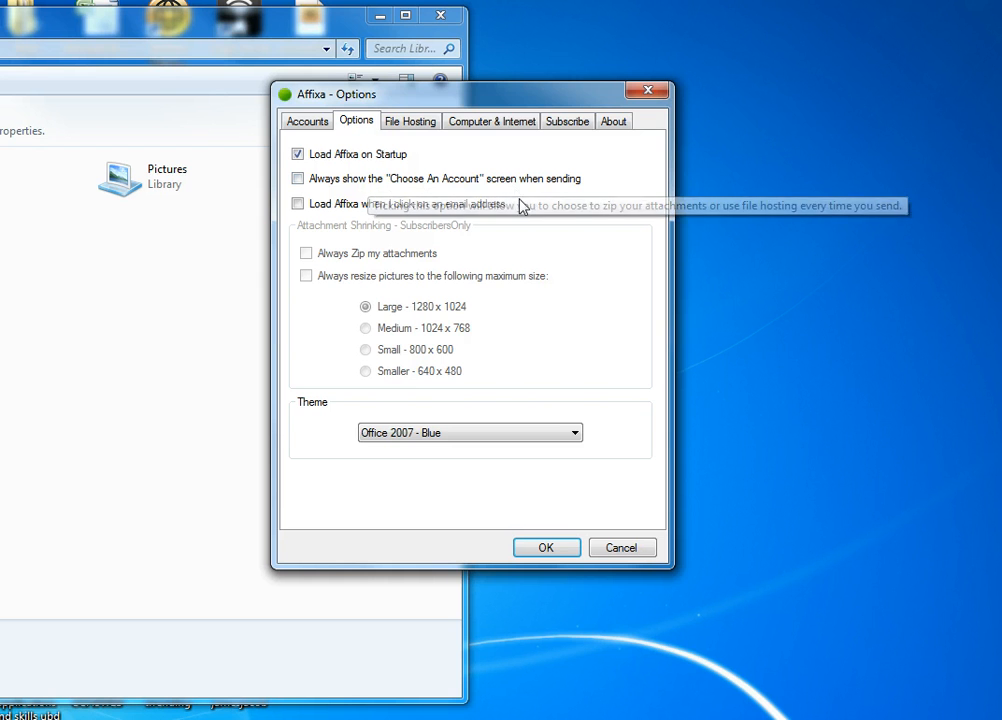
pyautogui.click(408, 122)
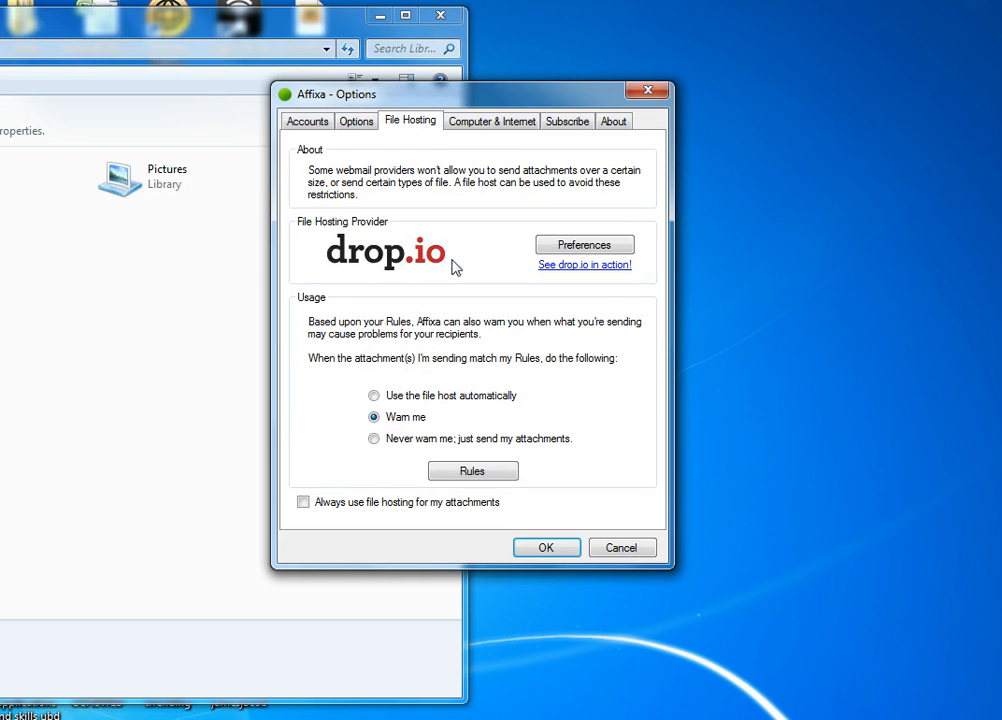
pyautogui.click(314, 124)
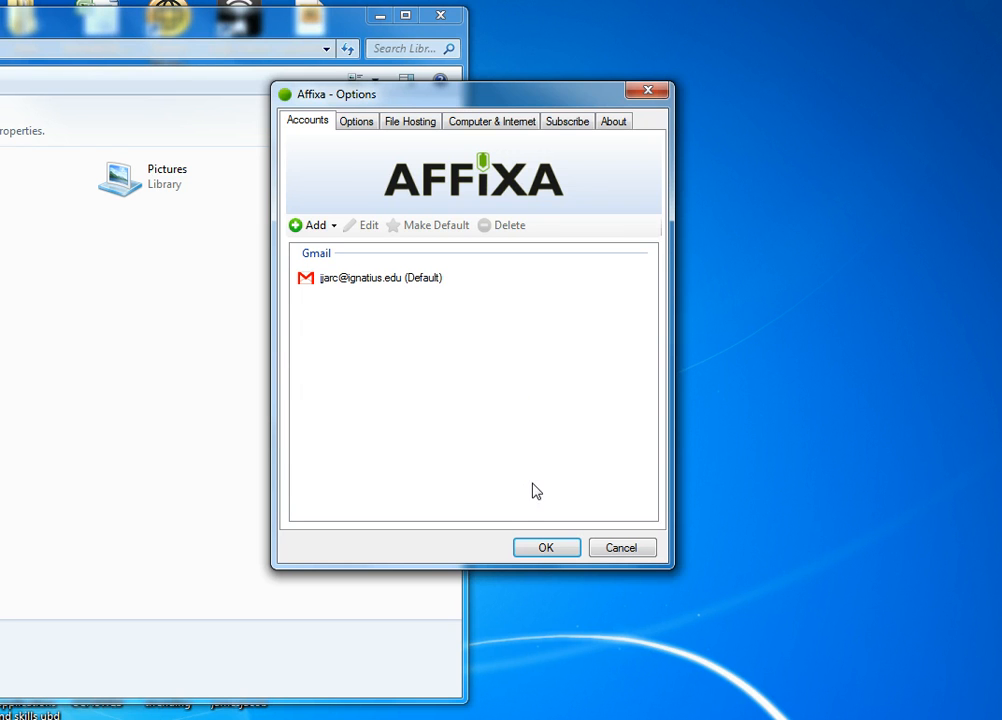
pyautogui.click(538, 549)
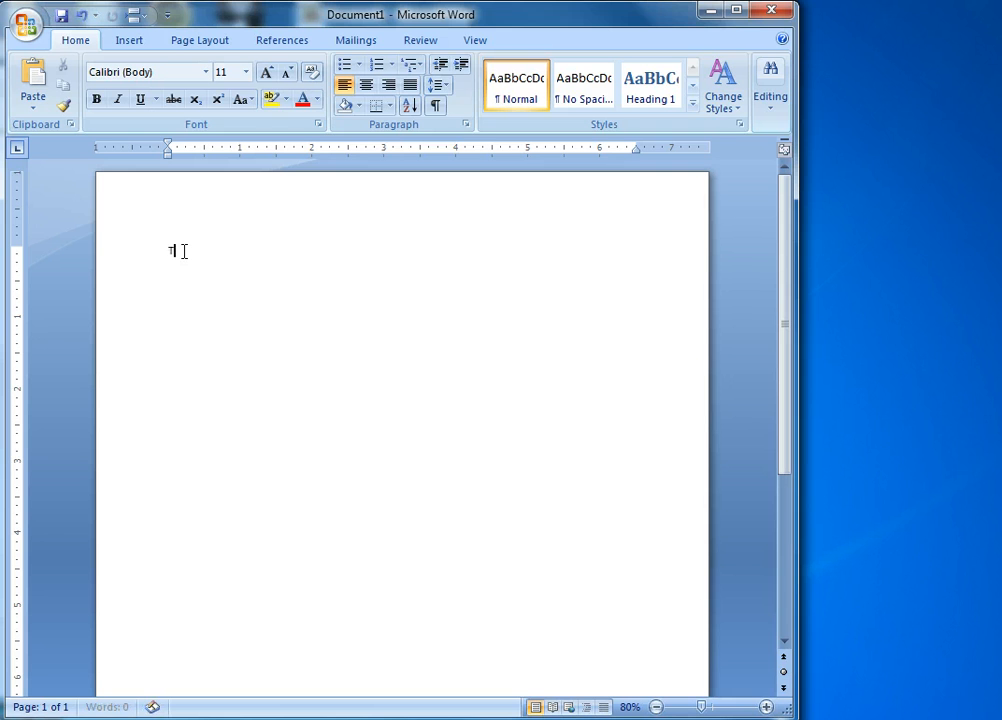
# Step: Type 'Test Message' in Document1 and send it as an e-mail attachment via the Office menu
pyautogui.write('Test Message')
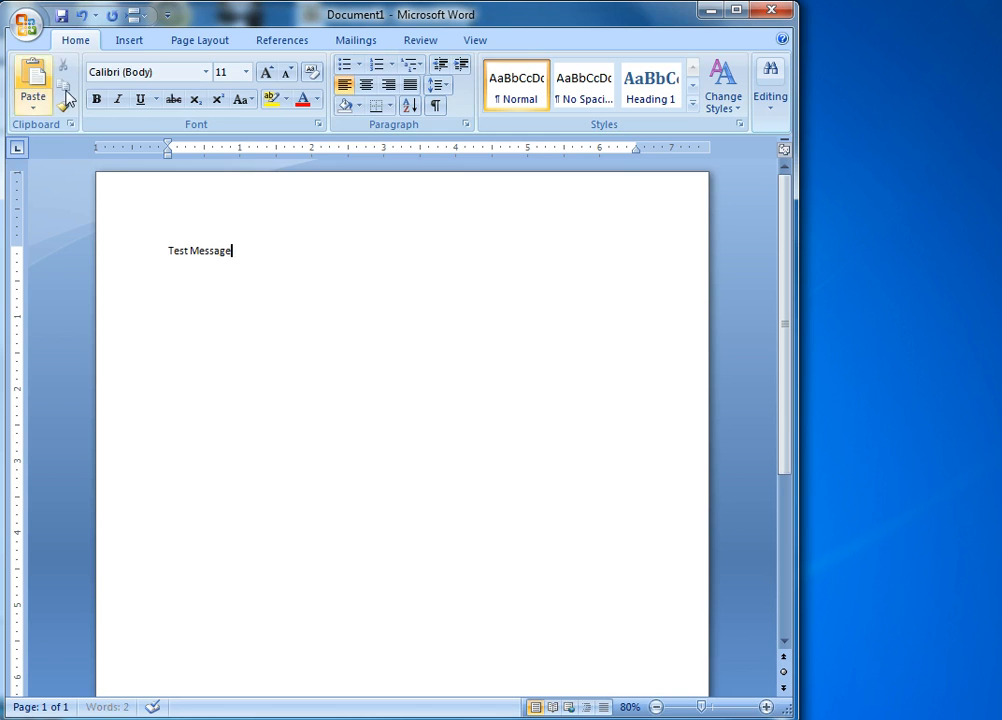
pyautogui.click(26, 26)
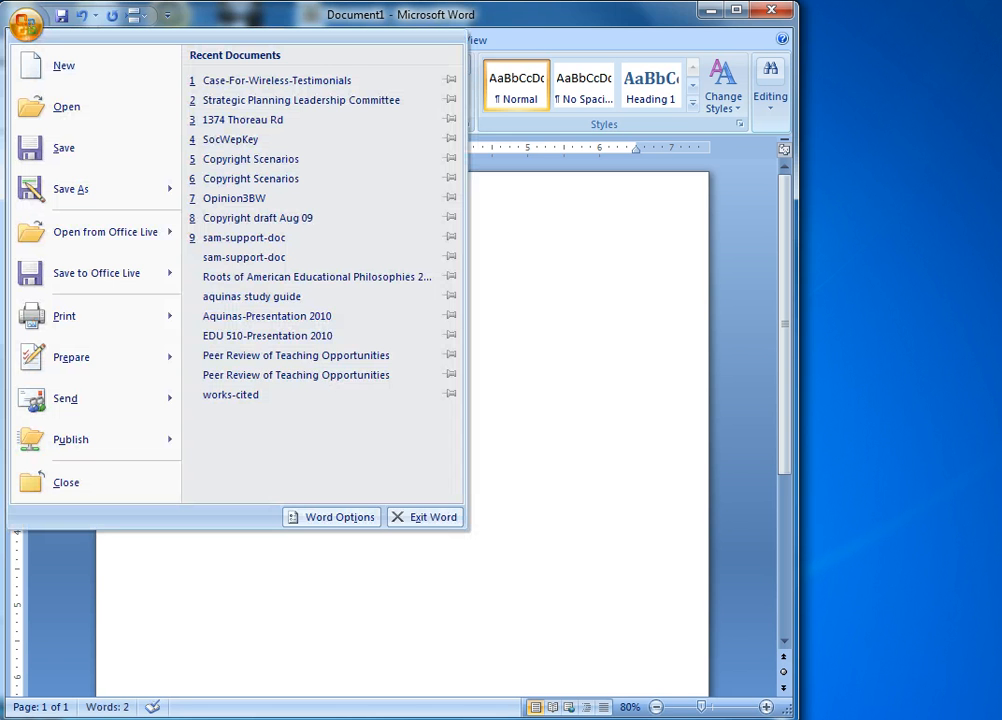
pyautogui.moveTo(114, 412)
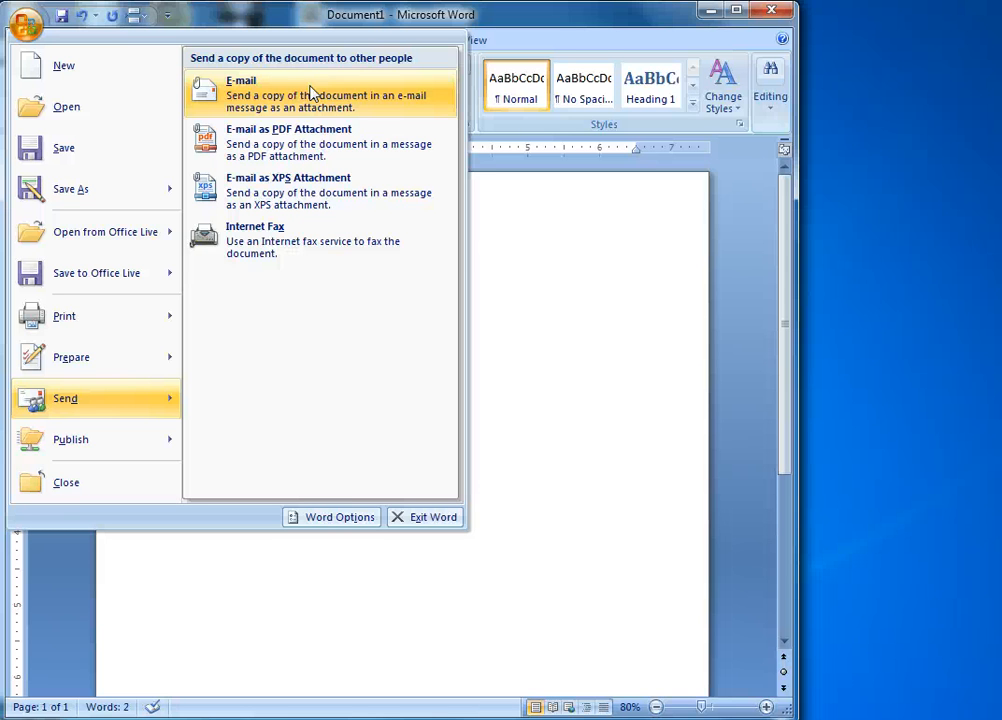
pyautogui.press('Escape')
pyautogui.press('Escape')
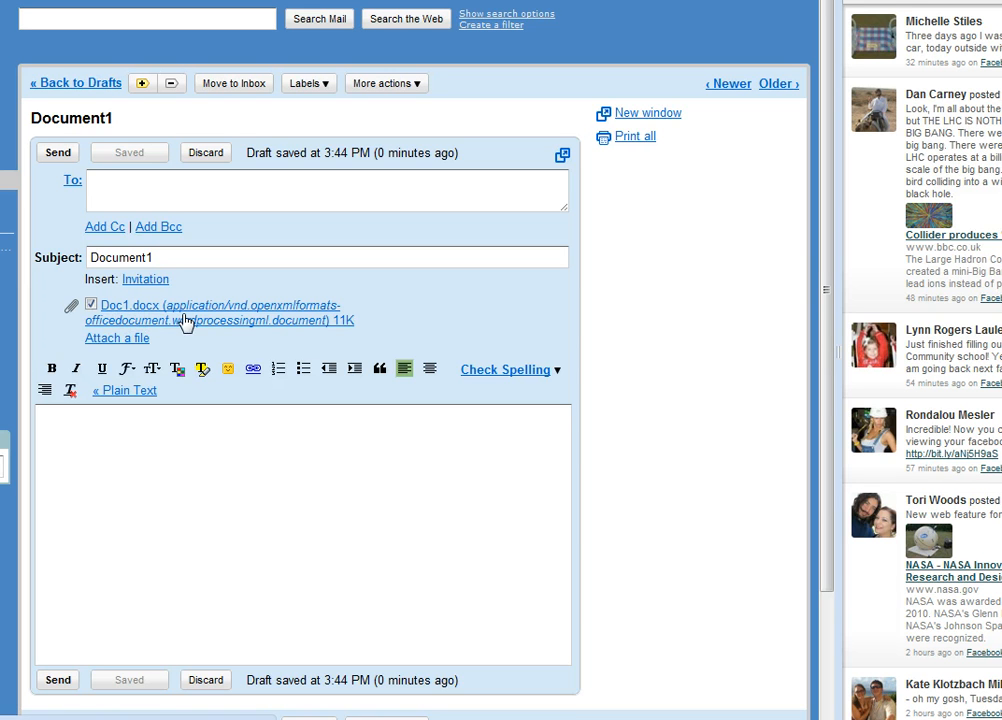
# Step: Inspect the Gmail draft's body, To and Subject fields with Doc1.docx attached
pyautogui.click(231, 438)
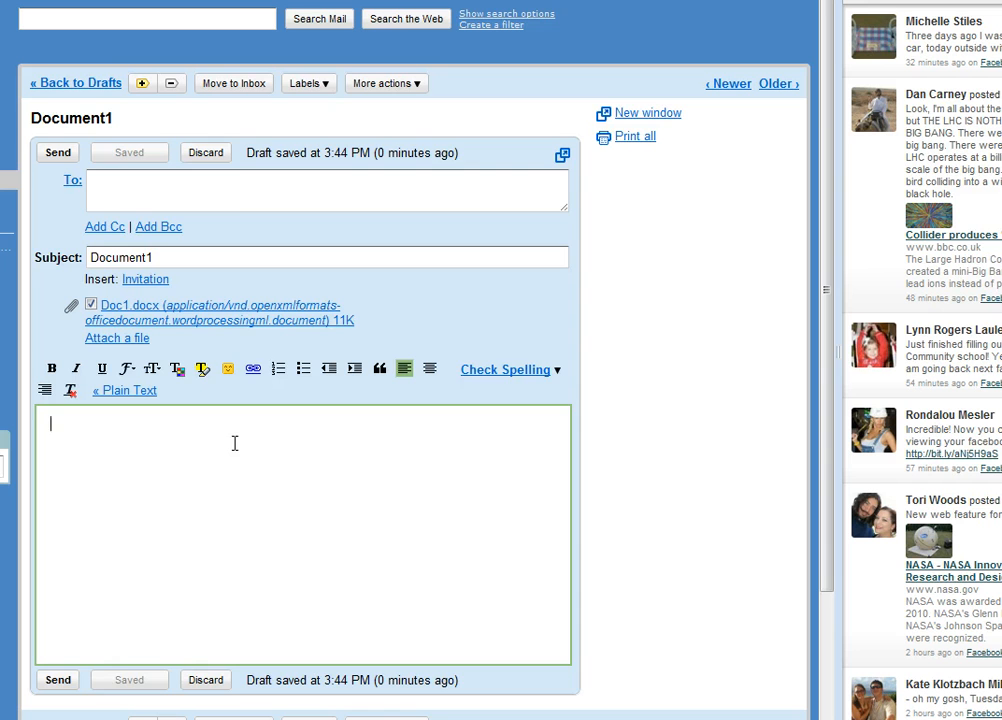
pyautogui.click(228, 174)
pyautogui.click(217, 262)
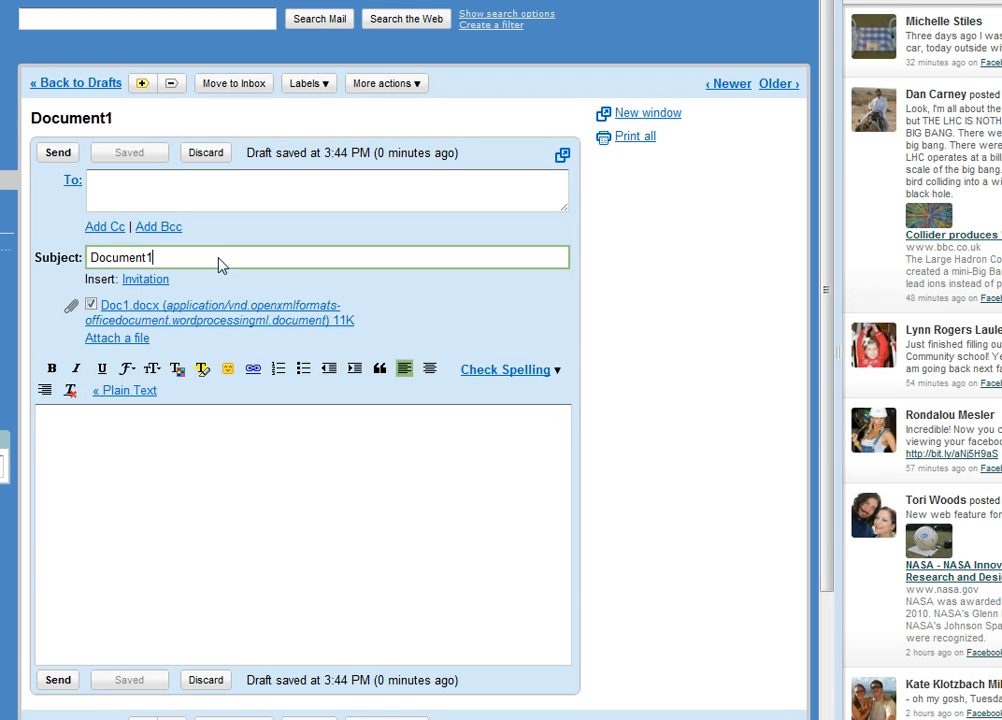
pyautogui.click(210, 436)
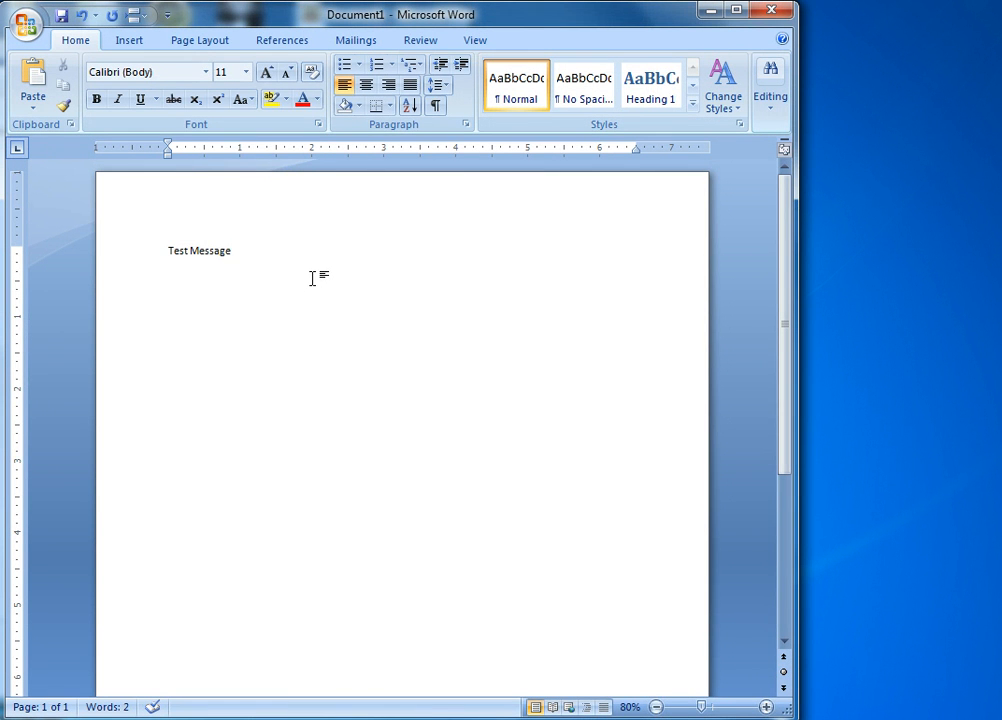
pyautogui.click(27, 30)
pyautogui.press('d')
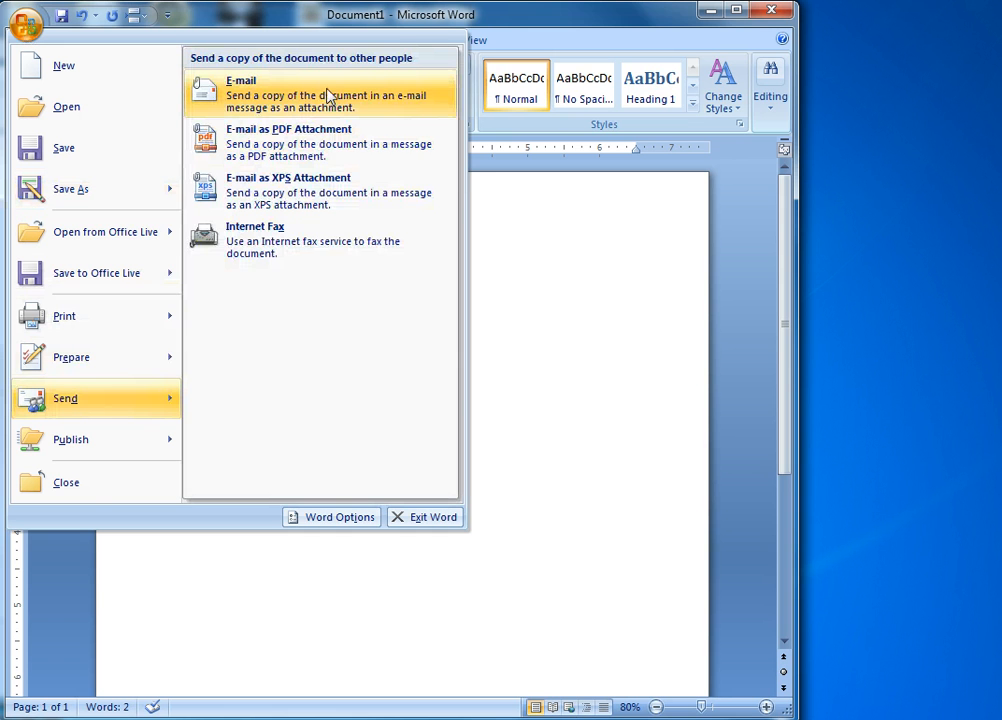
pyautogui.click(405, 18)
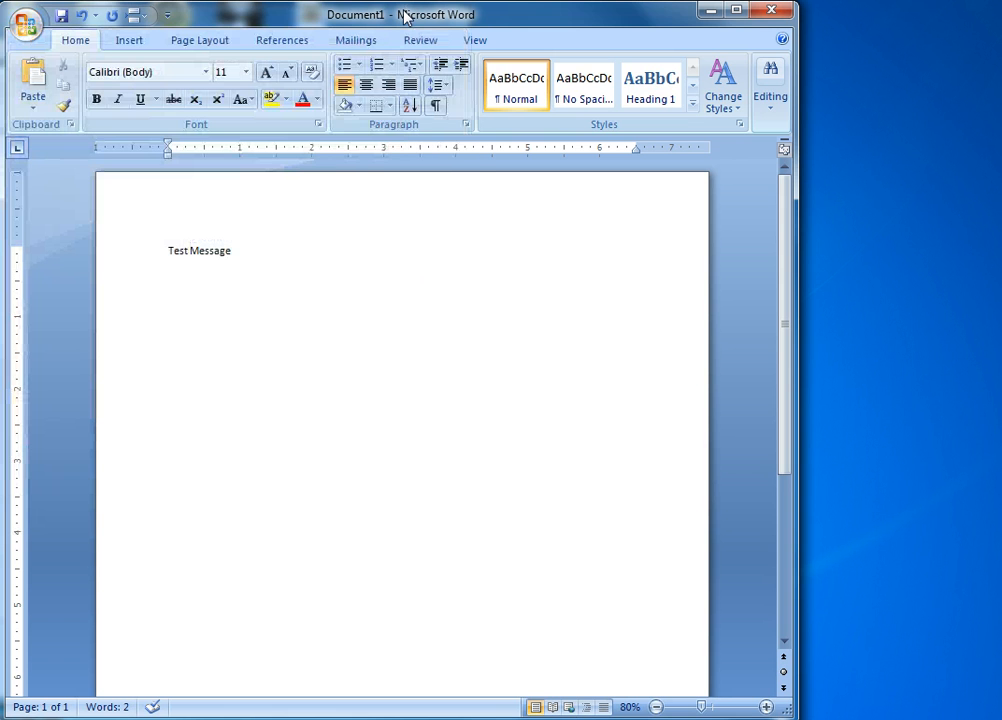